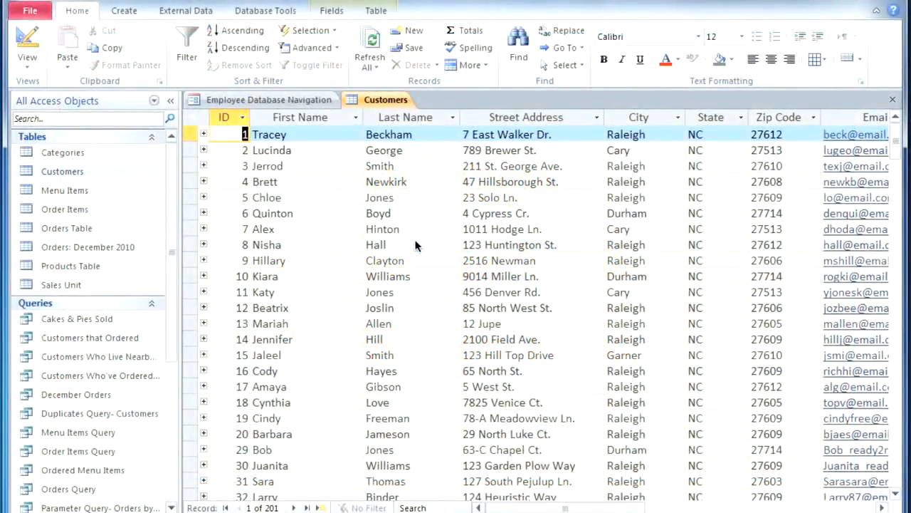
# Add a Yes/No field named "Add to Mailing List?" after Other Notes in the Customers table and widen its column to fit the name.
pyautogui.moveTo(536, 508); pyautogui.dragTo(661, 510)
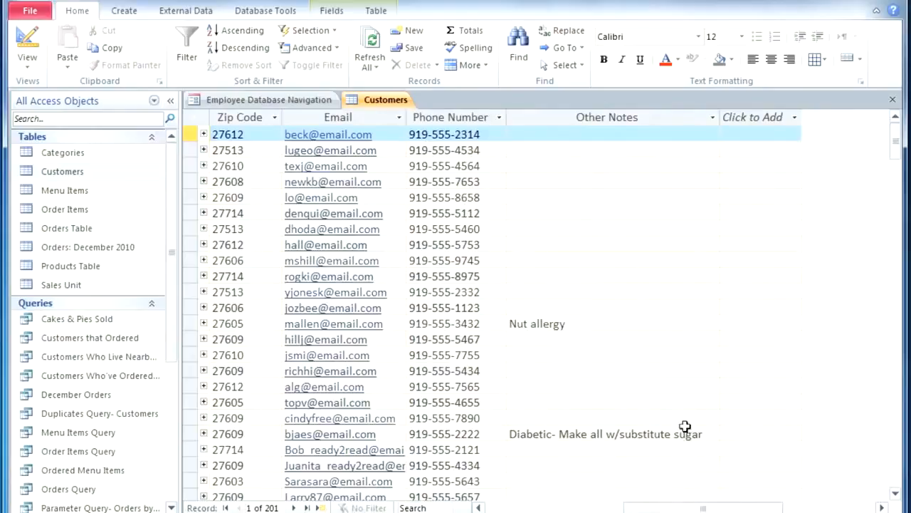
pyautogui.click(761, 121)
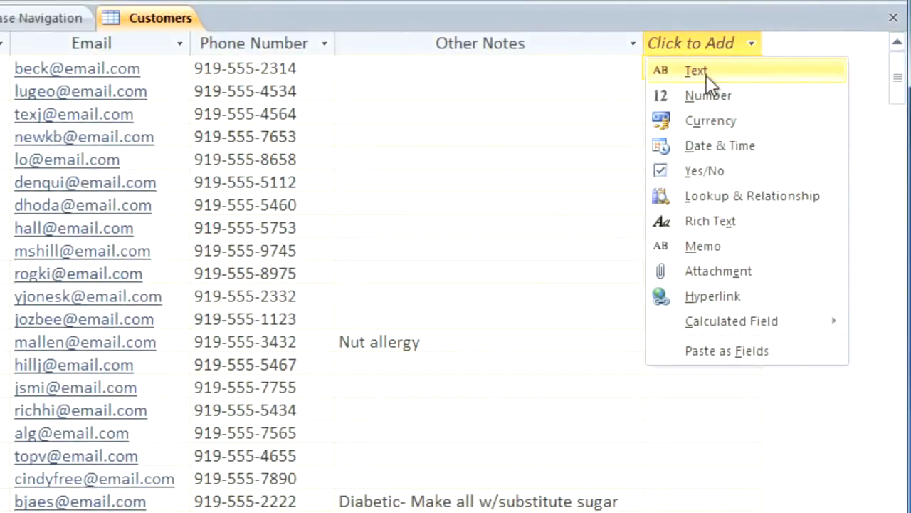
pyautogui.click(706, 169)
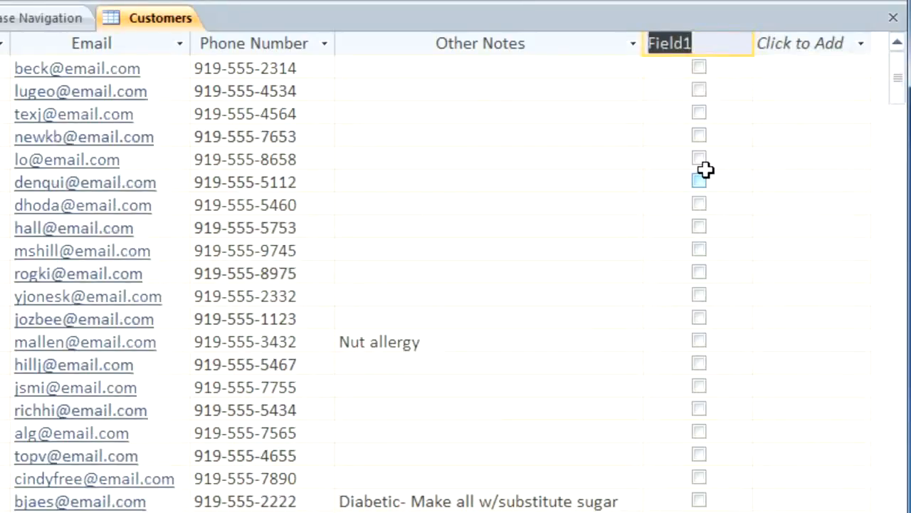
pyautogui.write('Add ')
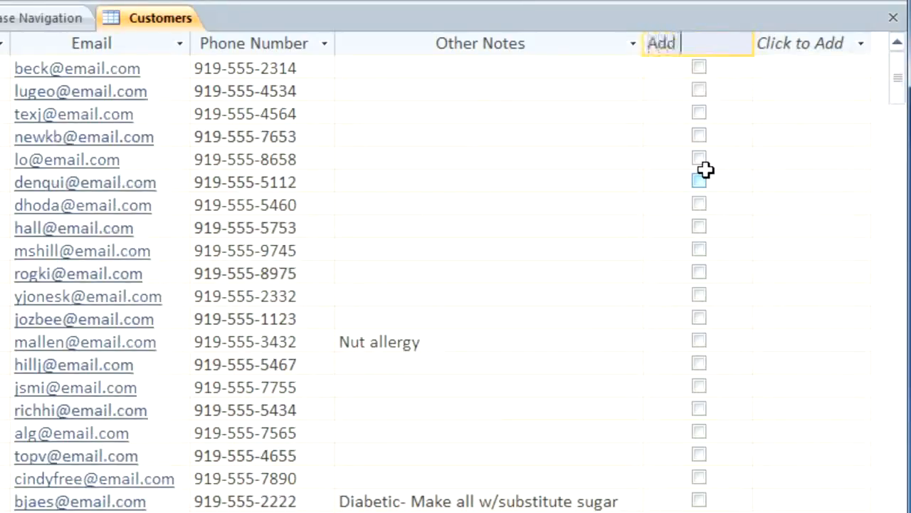
pyautogui.write('to Mailing List?')
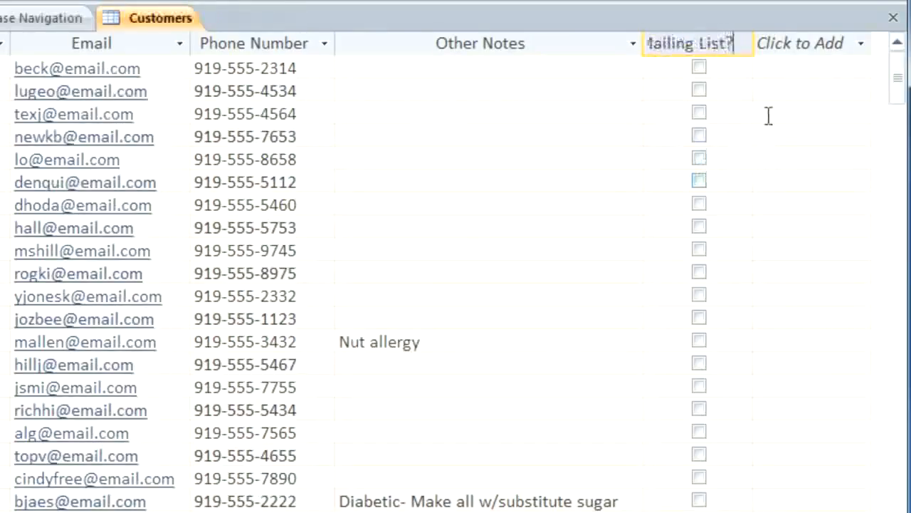
pyautogui.press('Return')
pyautogui.moveTo(753, 42); pyautogui.dragTo(857, 40)
pyautogui.click(856, 50)
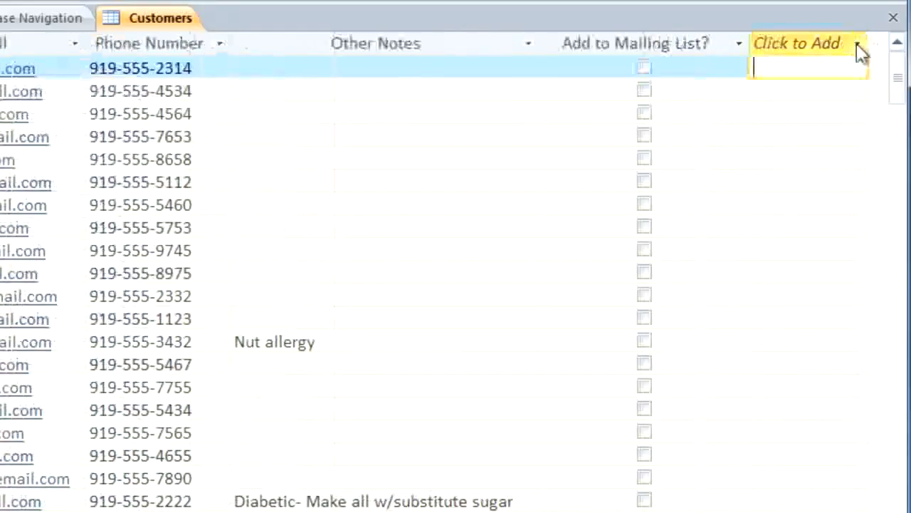
# Mark the third, fifth and sixth customer records as yes in the Add to Mailing List? field.
pyautogui.click(644, 114)
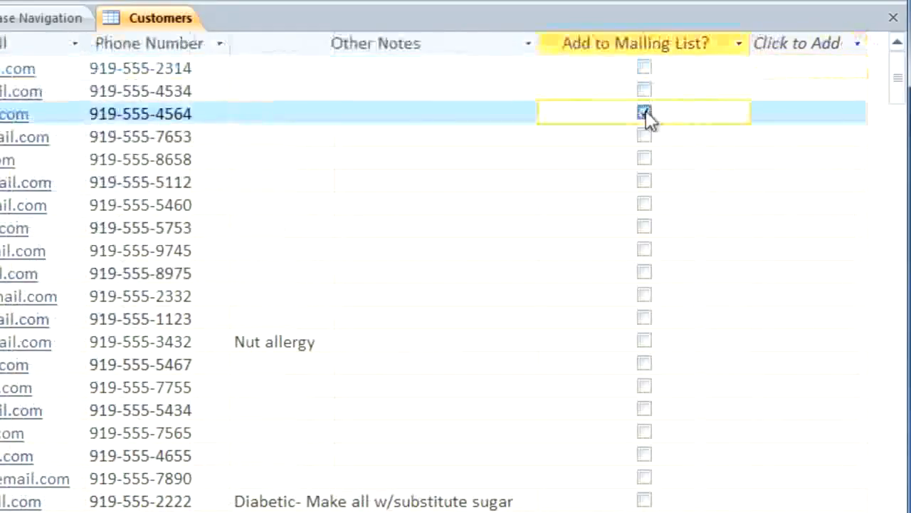
pyautogui.click(644, 158)
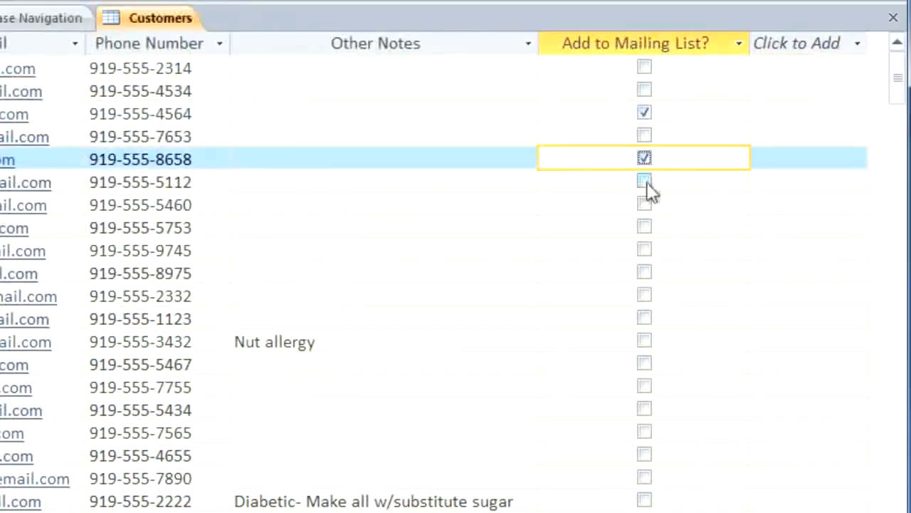
pyautogui.click(645, 181)
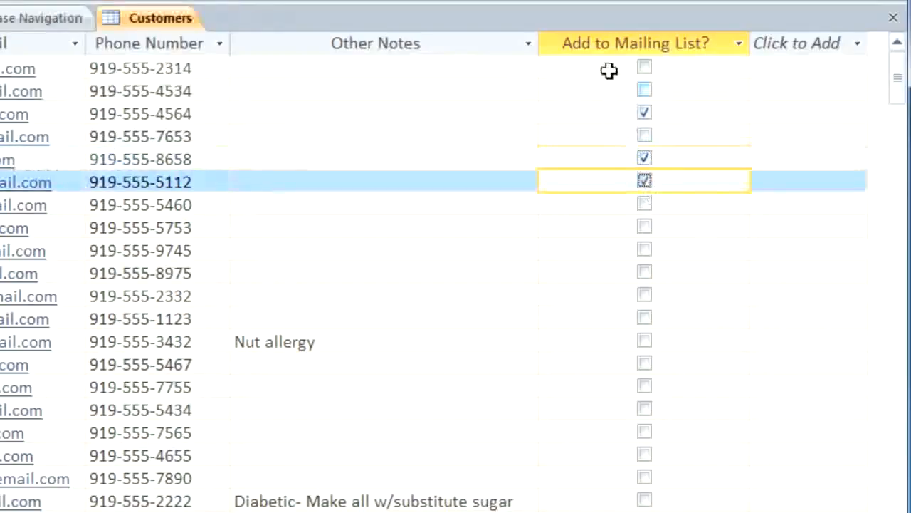
# Move the Add to Mailing List? field between Email and Phone Number and change its data type to Text.
pyautogui.click(609, 41)
pyautogui.moveTo(609, 41); pyautogui.dragTo(172, 43)
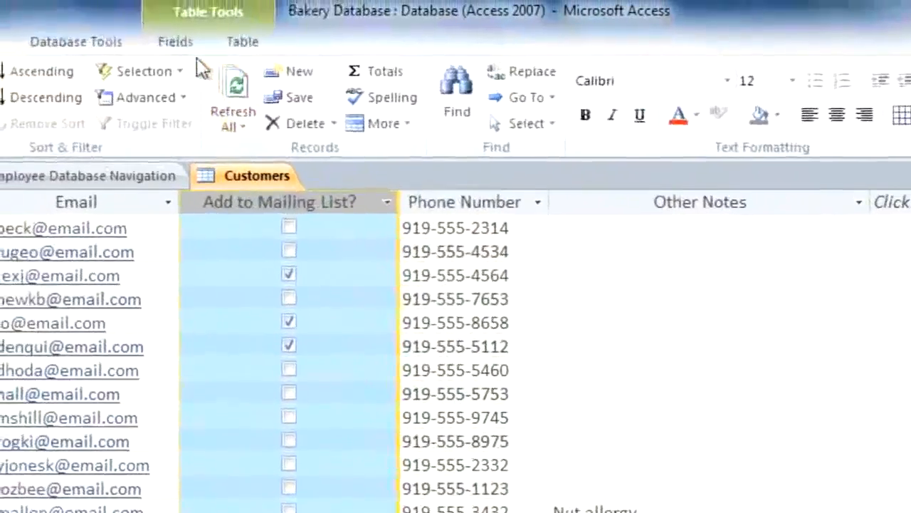
pyautogui.click(197, 50)
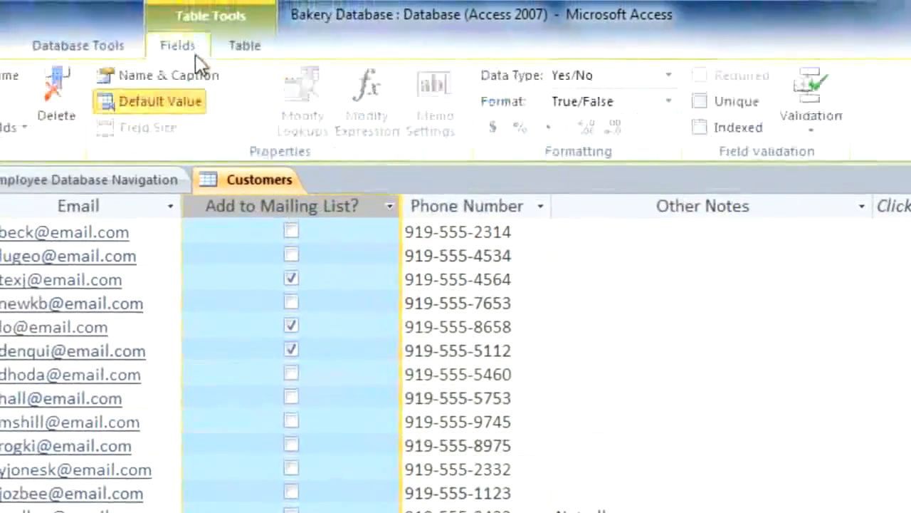
pyautogui.click(668, 74)
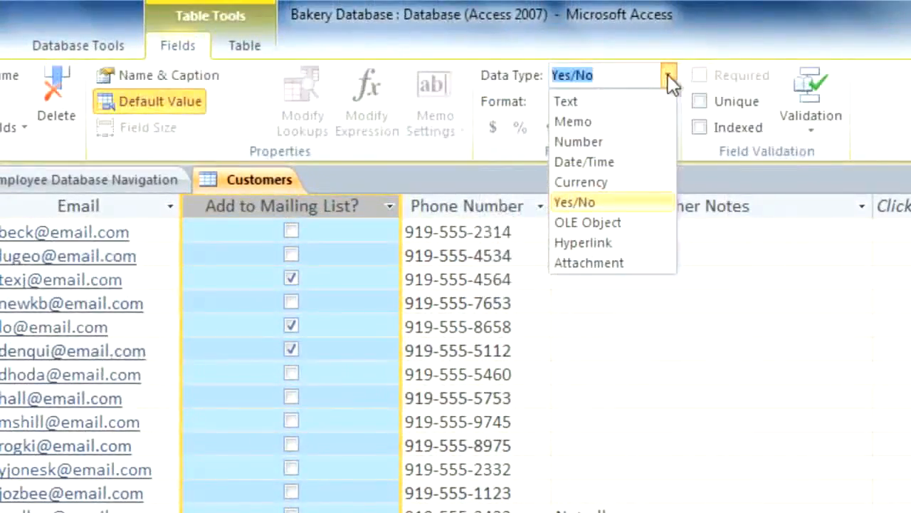
pyautogui.click(629, 98)
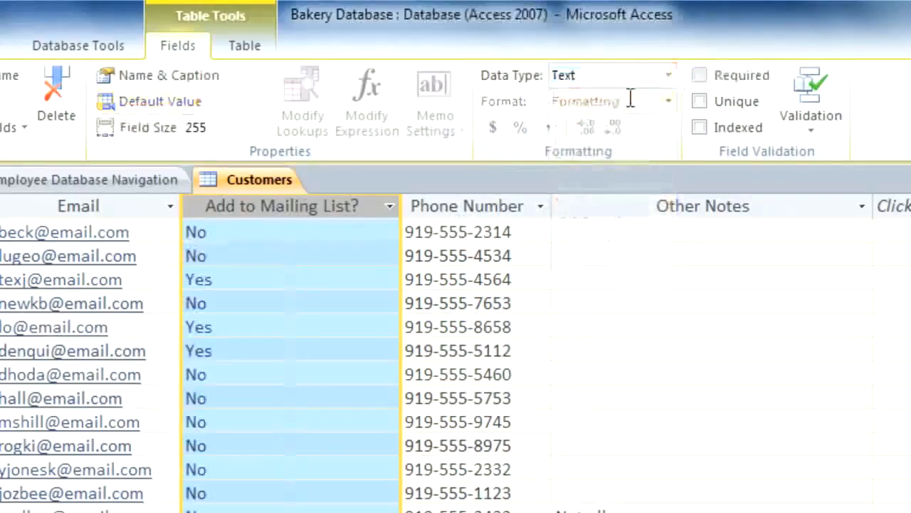
# Extend the mailing list entries to "Yes - weekly newsletter" for the third record and "Yes - special events only" for the fifth and sixth records.
pyautogui.click(332, 274)
pyautogui.write('- wee')
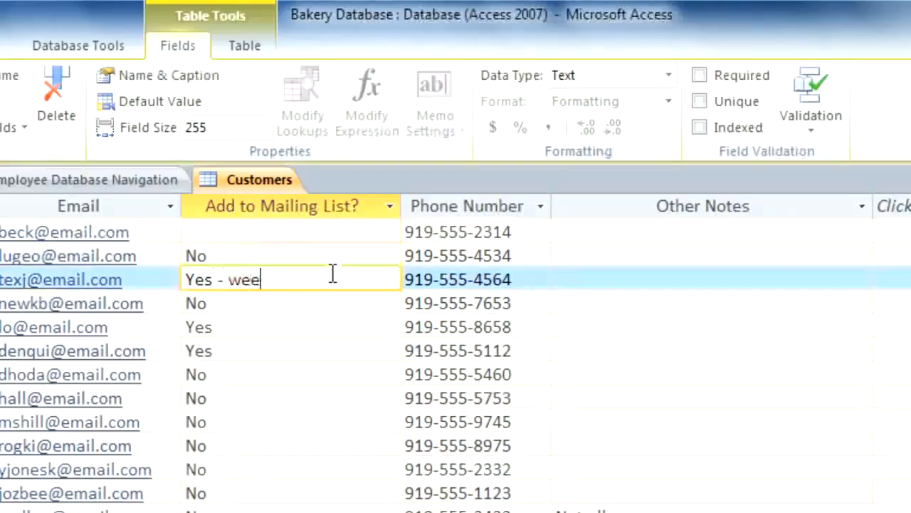
pyautogui.write('kly newsletter')
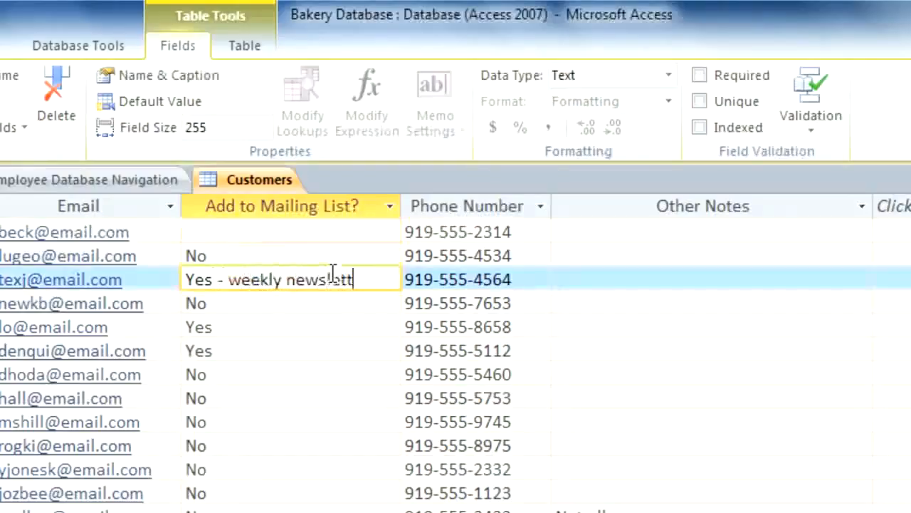
pyautogui.click(326, 327)
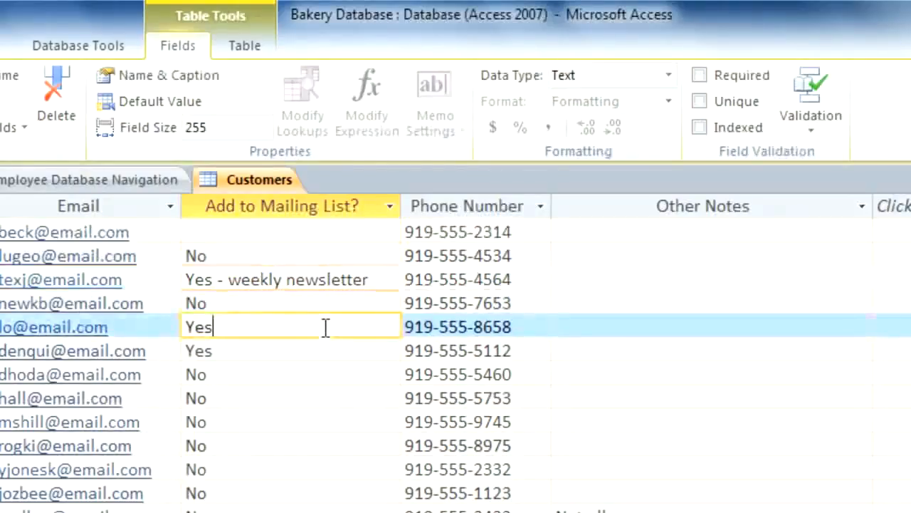
pyautogui.write('- special events only')
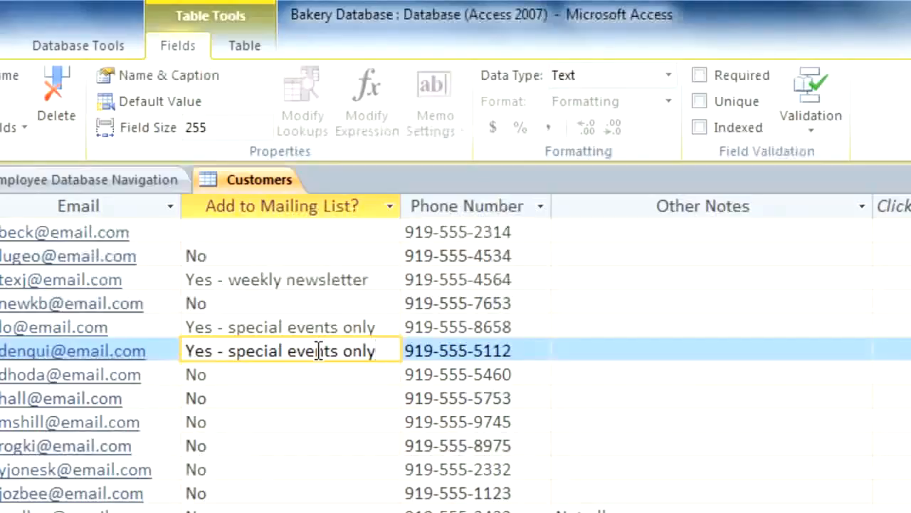
pyautogui.click(312, 375)
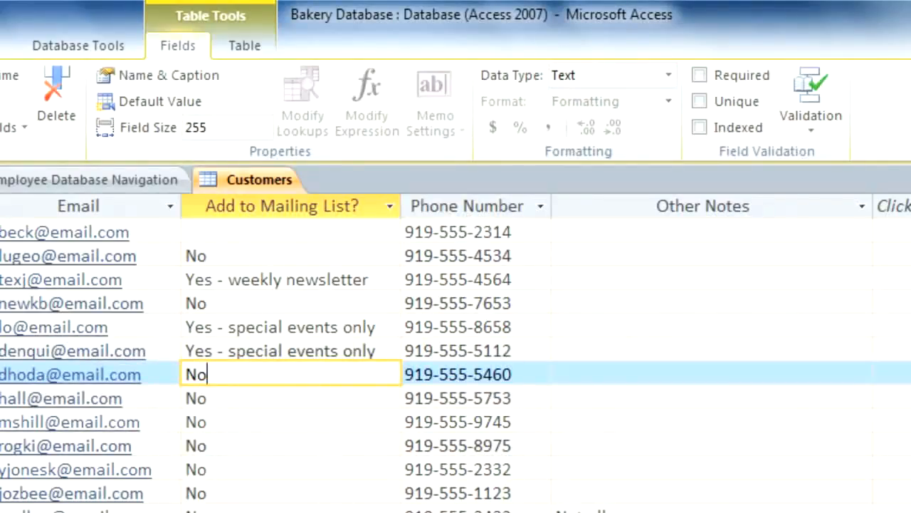
# Limit the State field's size to 2 characters and accept the possible data loss.
pyautogui.hscroll(-5, 456, 356)
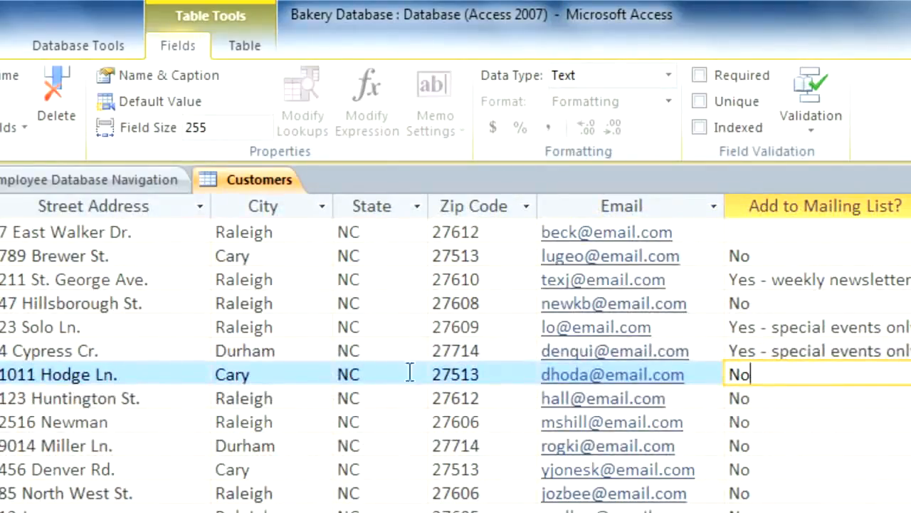
pyautogui.click(396, 208)
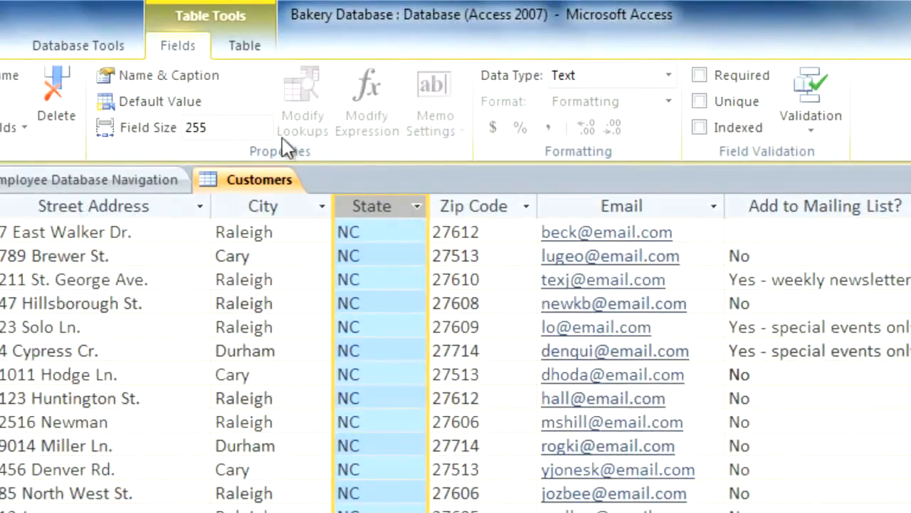
pyautogui.click(245, 130)
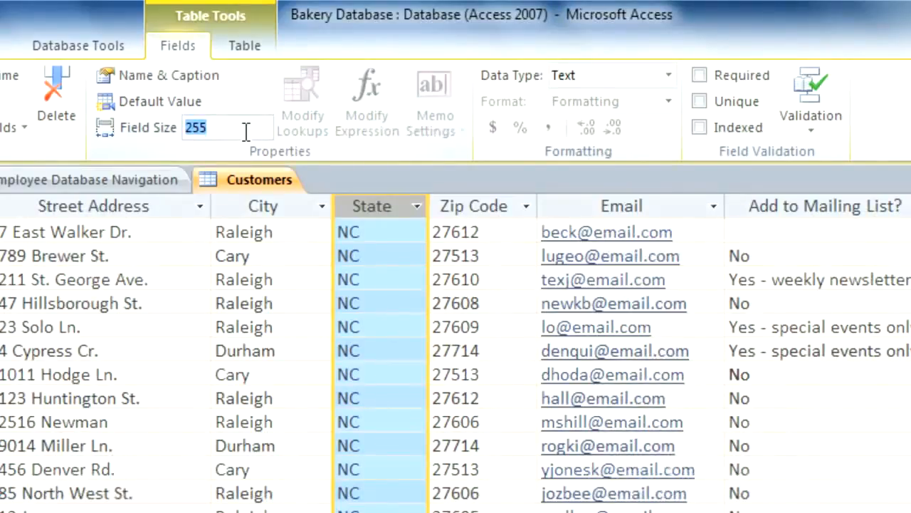
pyautogui.write('2')
pyautogui.click(360, 247)
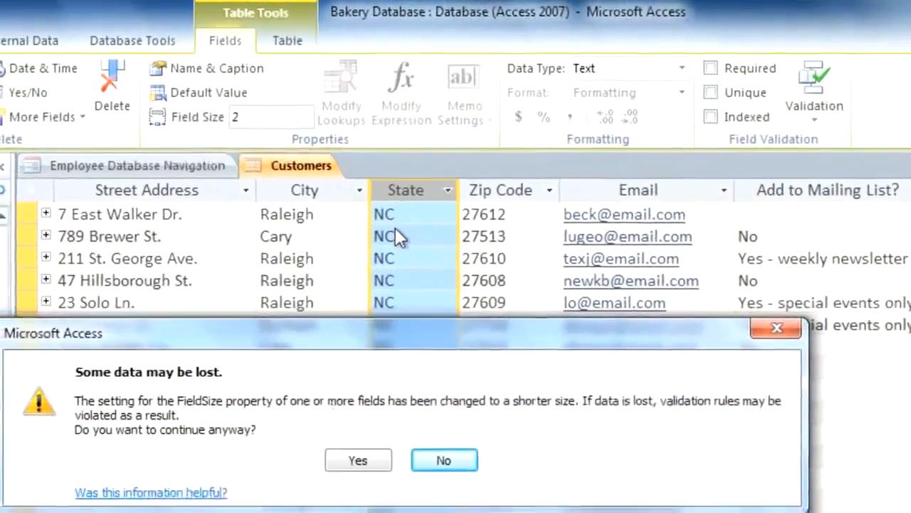
pyautogui.click(365, 455)
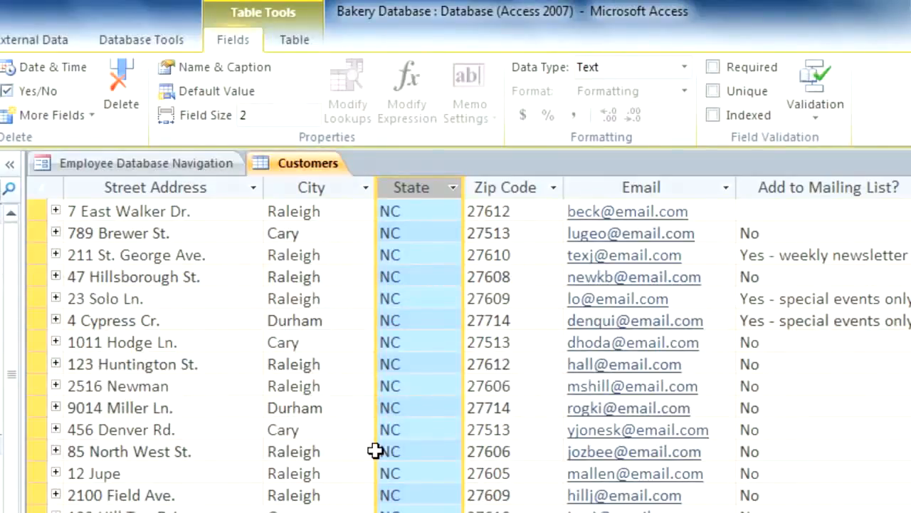
# Create a field validation rule for State listing the quoted two-letter US state abbreviations joined by Or, from "AL" Or "AK" through "WY".
pyautogui.click(814, 121)
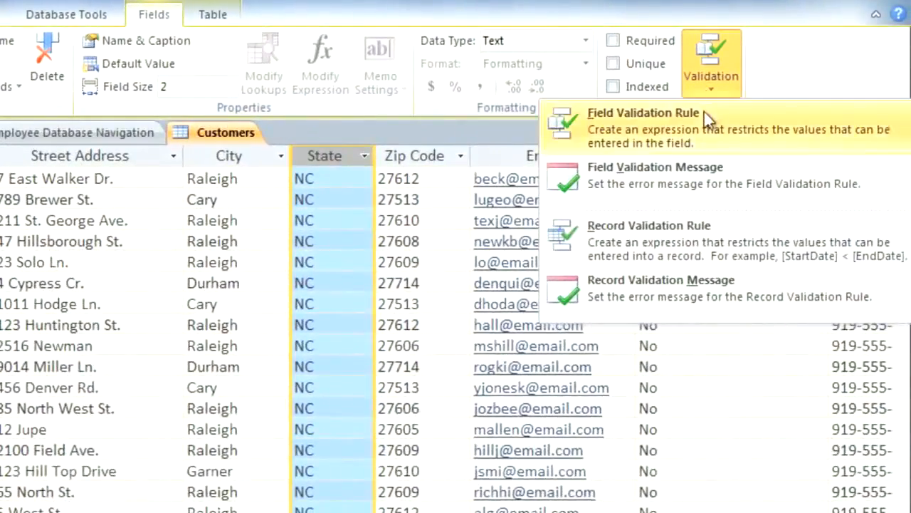
pyautogui.click(696, 124)
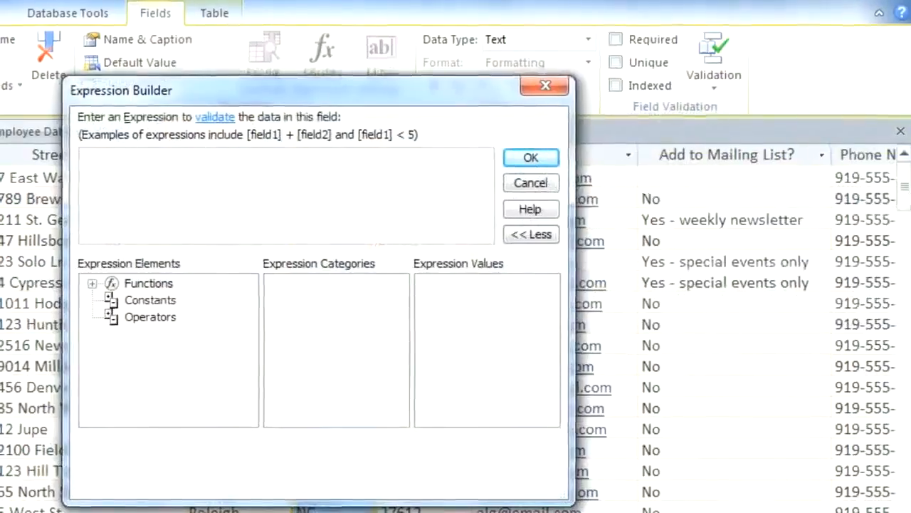
pyautogui.write('"AL" O')
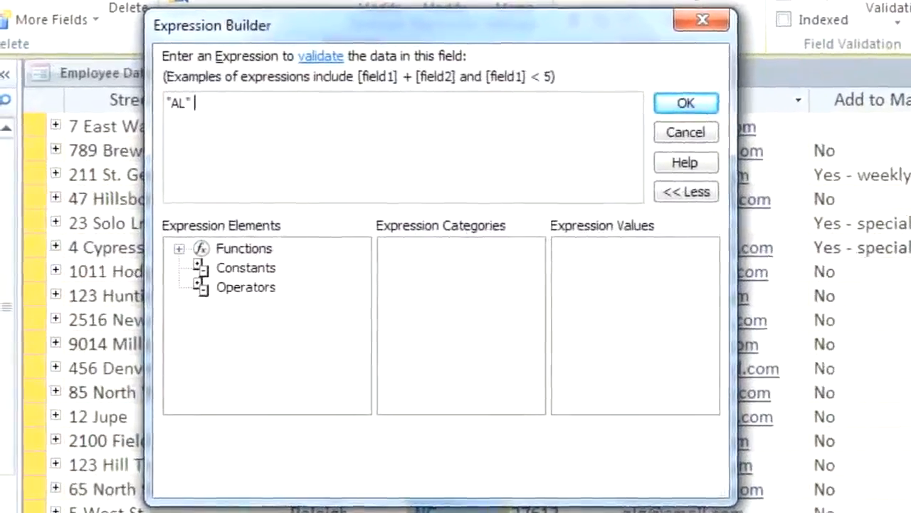
pyautogui.write('r "A')
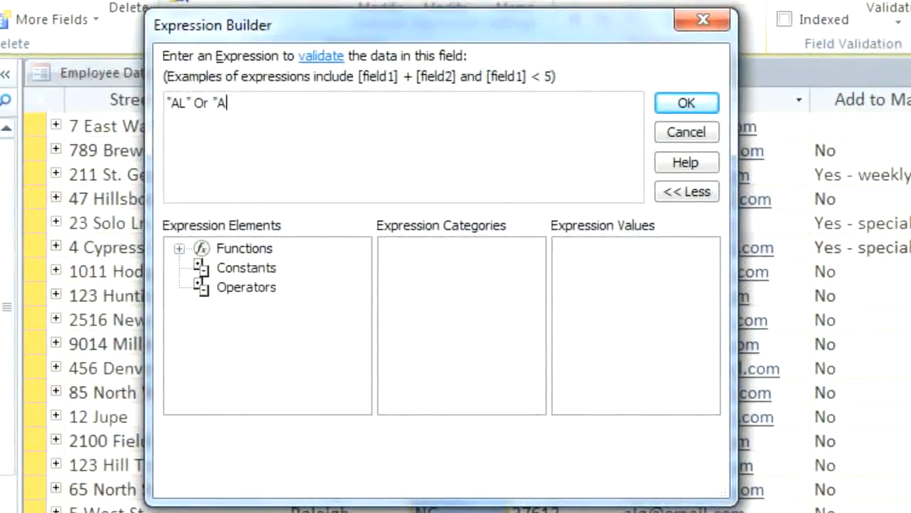
pyautogui.write('K" Or "A')
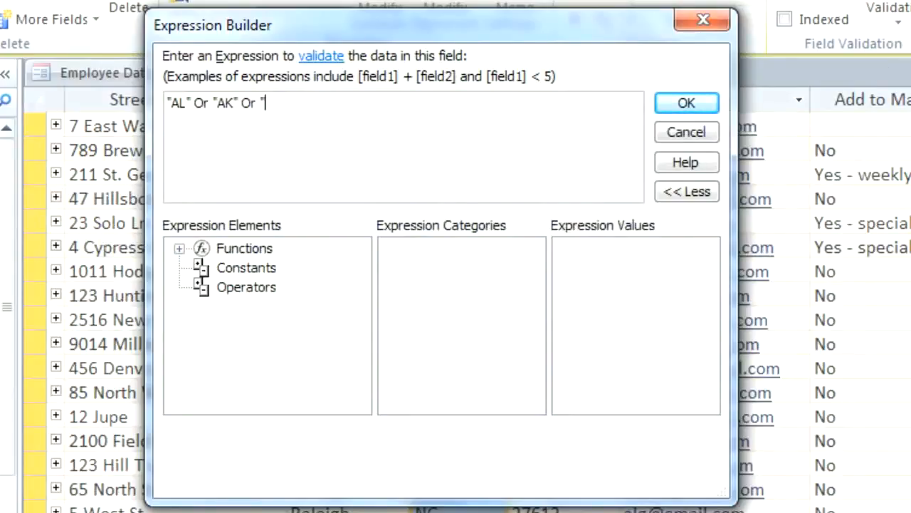
pyautogui.write('" Or "')
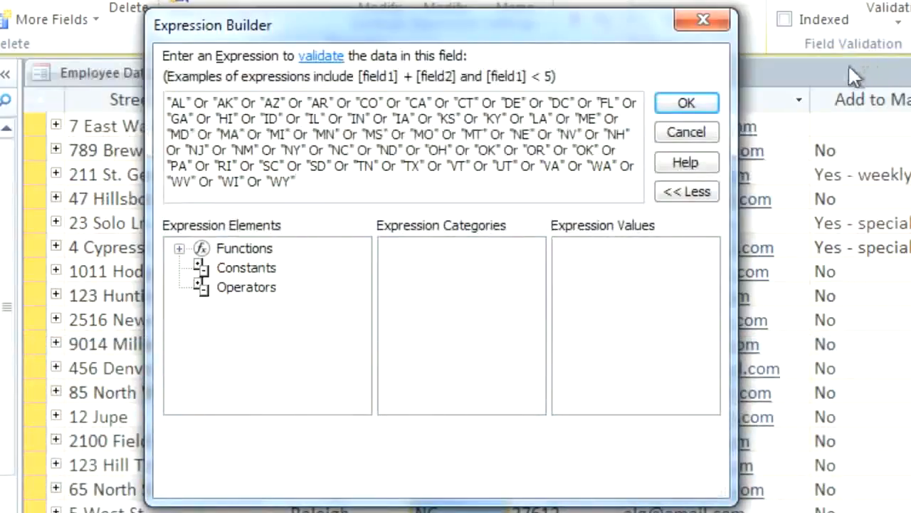
pyautogui.click(689, 104)
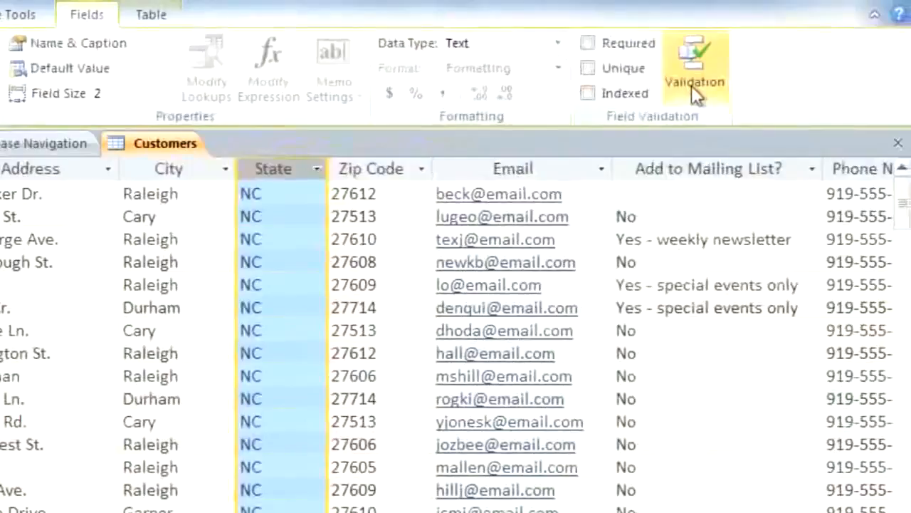
# Set the State field's validation message to "Must be a US State. Enter the 2-letter postal abbreviation only.".
pyautogui.click(691, 85)
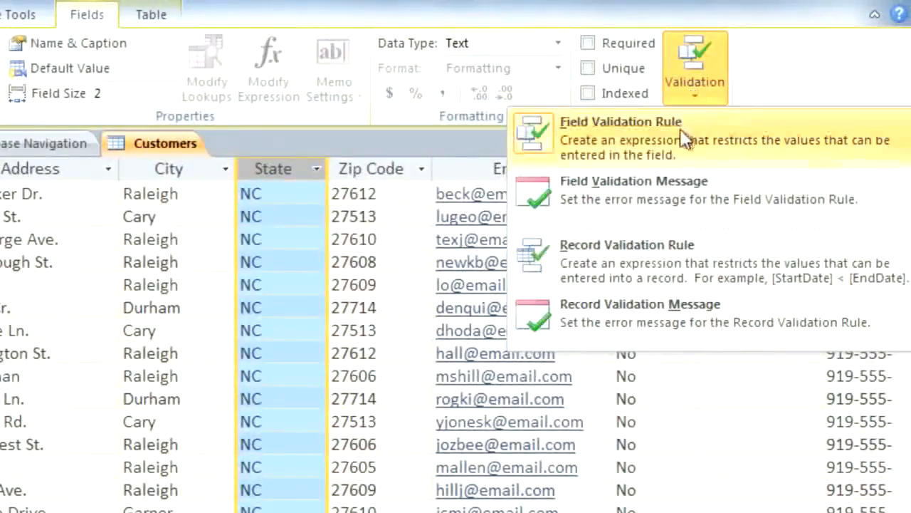
pyautogui.click(662, 191)
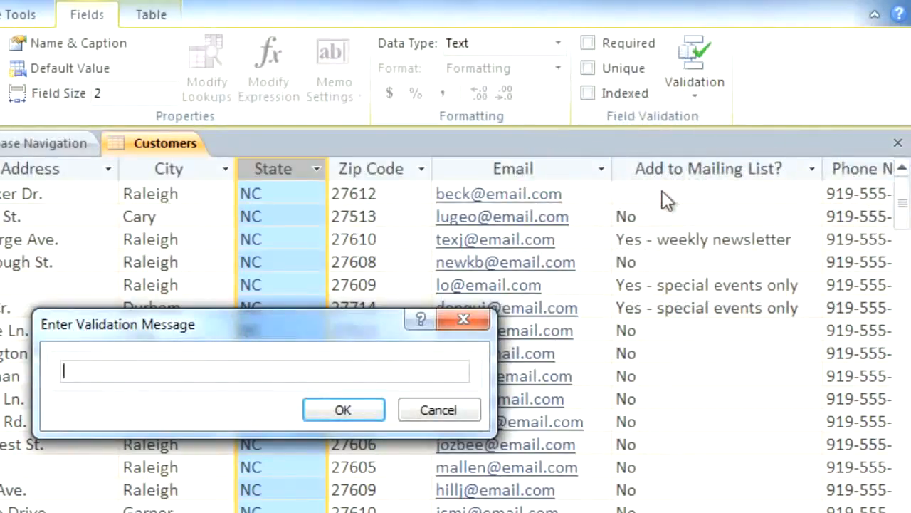
pyautogui.write('Must be a US State. Enter the 2-')
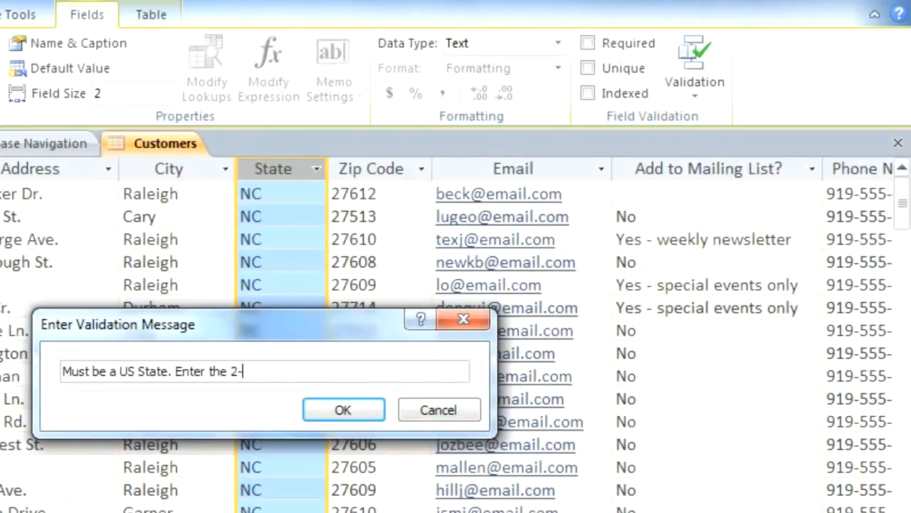
pyautogui.write('letter posta')
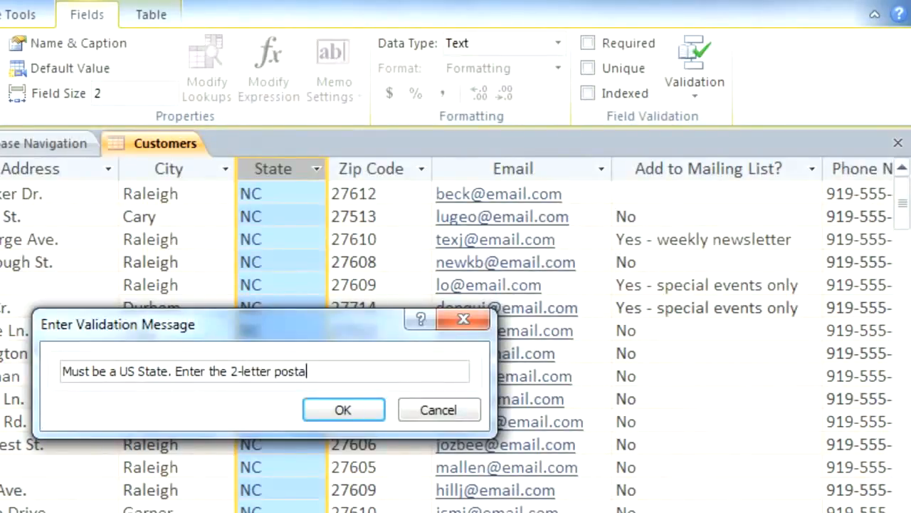
pyautogui.write('l abbreviation')
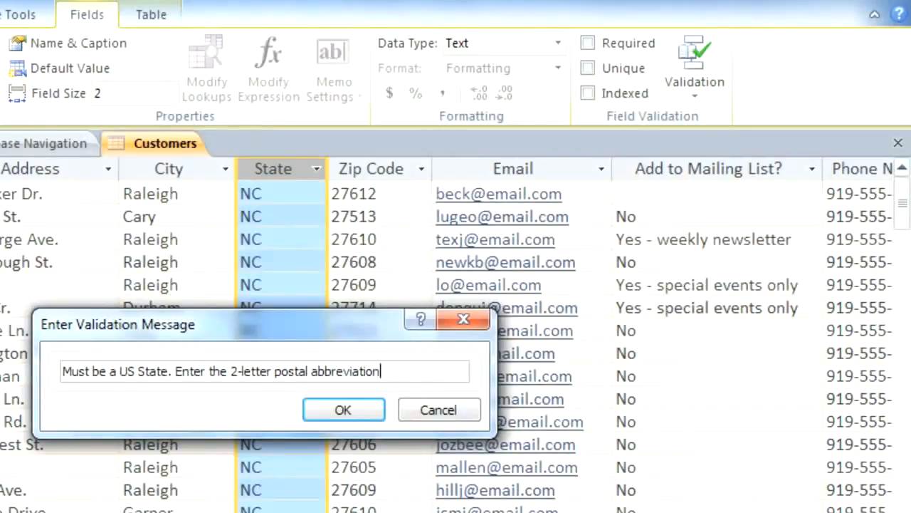
pyautogui.write(' only.')
pyautogui.press('Return')
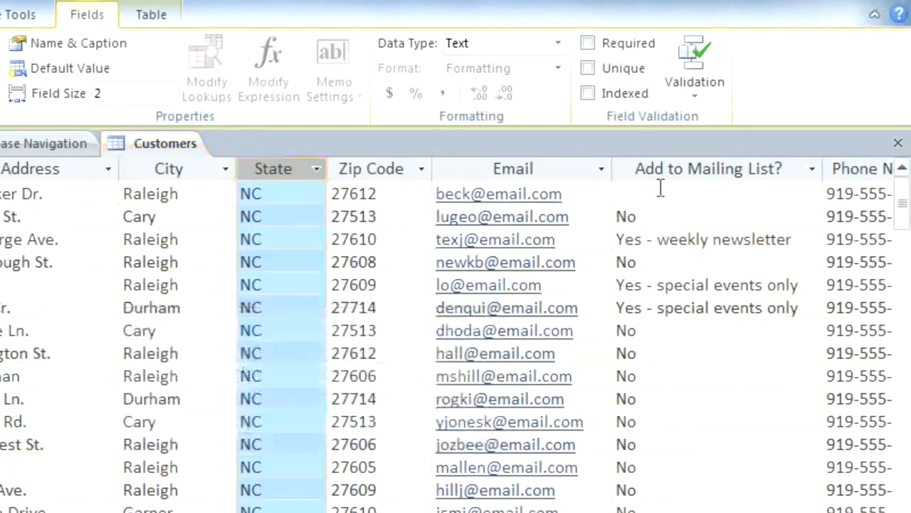